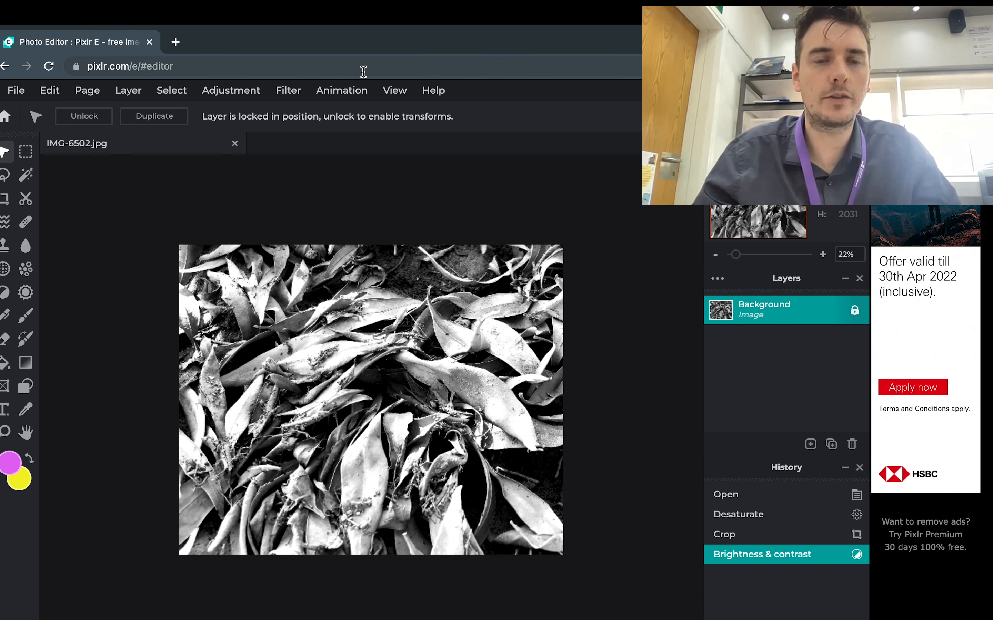
Step: Preview the Sharpen filter on the leaf photo at an amount of 78 and compare it with the unsharpened image
left_click(295, 92)
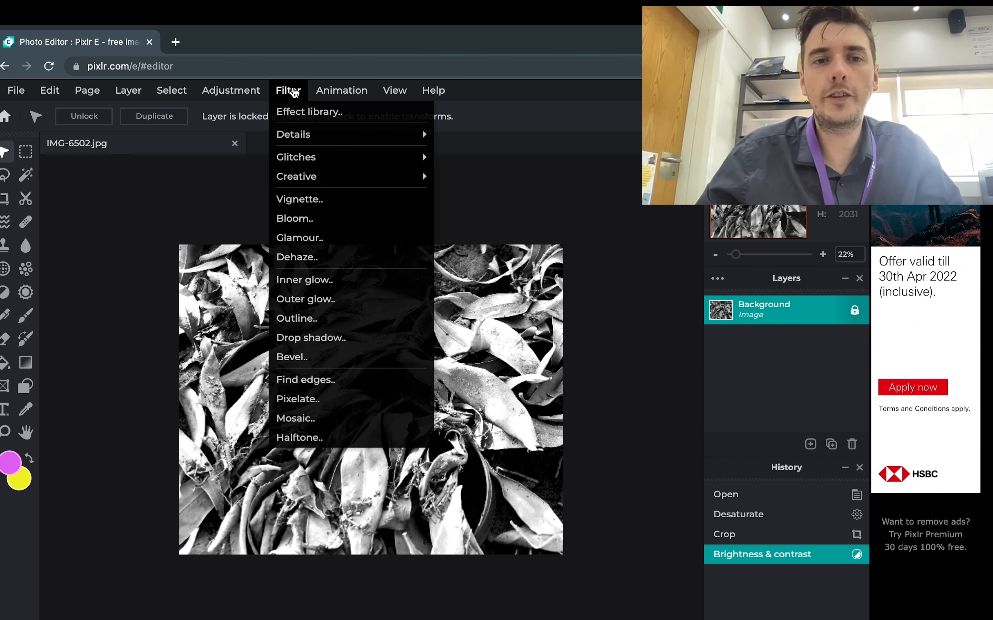
mouse_move(298, 141)
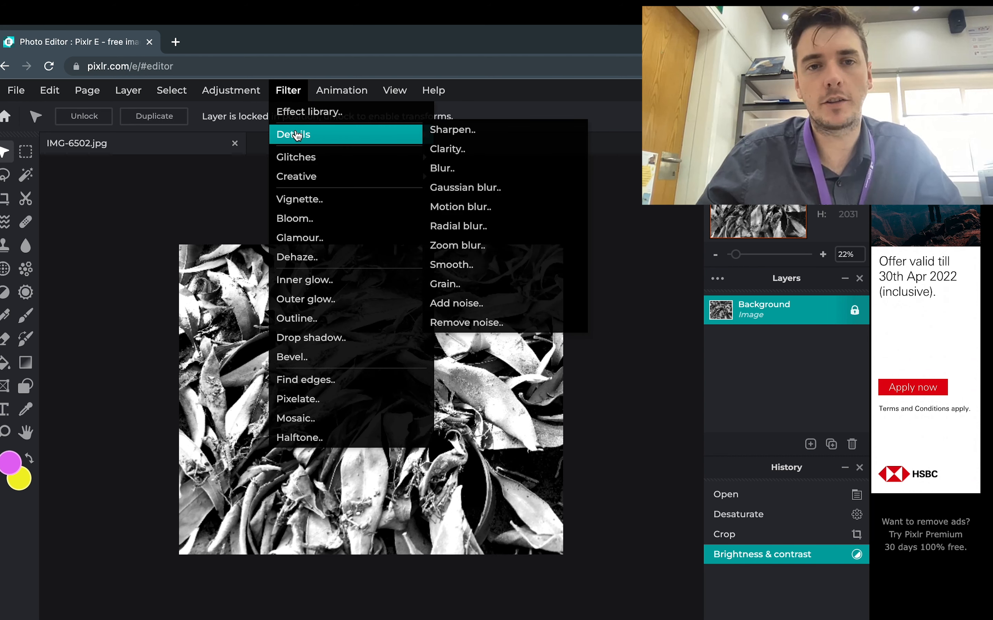
left_click(453, 136)
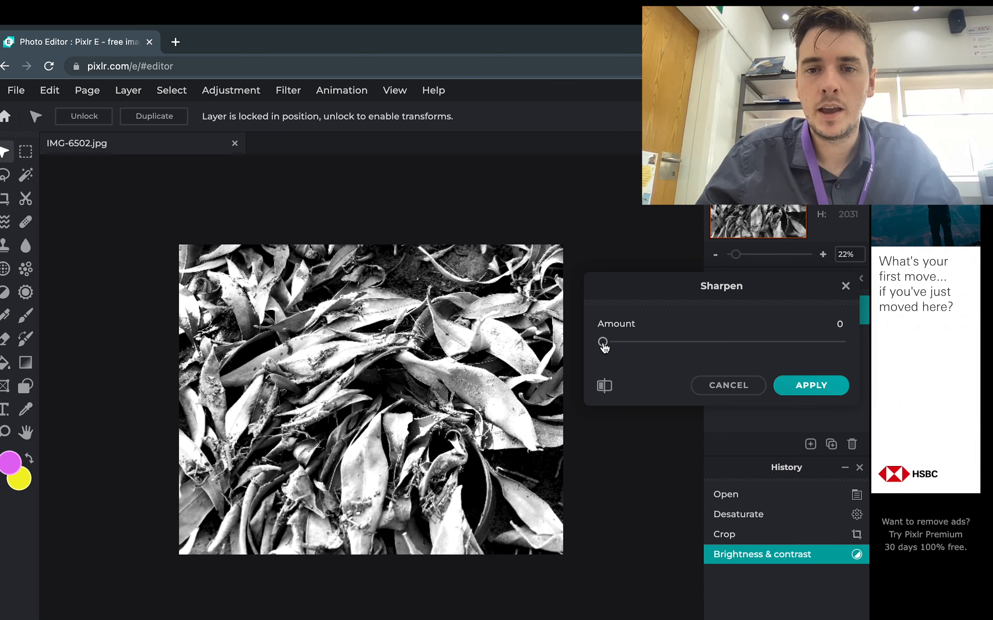
left_click_drag(603, 345, 652, 343)
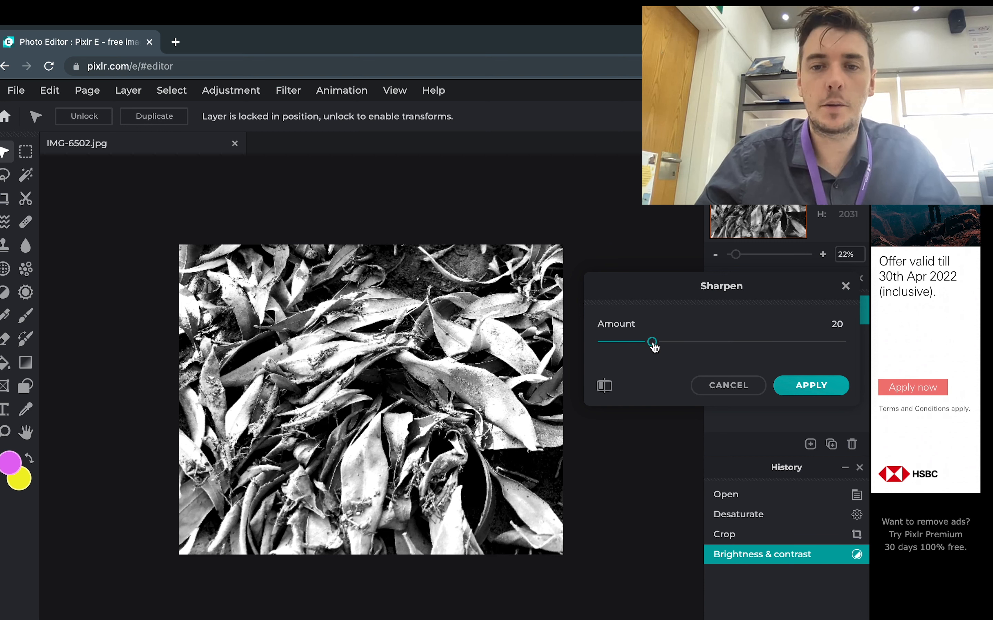
left_click_drag(653, 343, 787, 341)
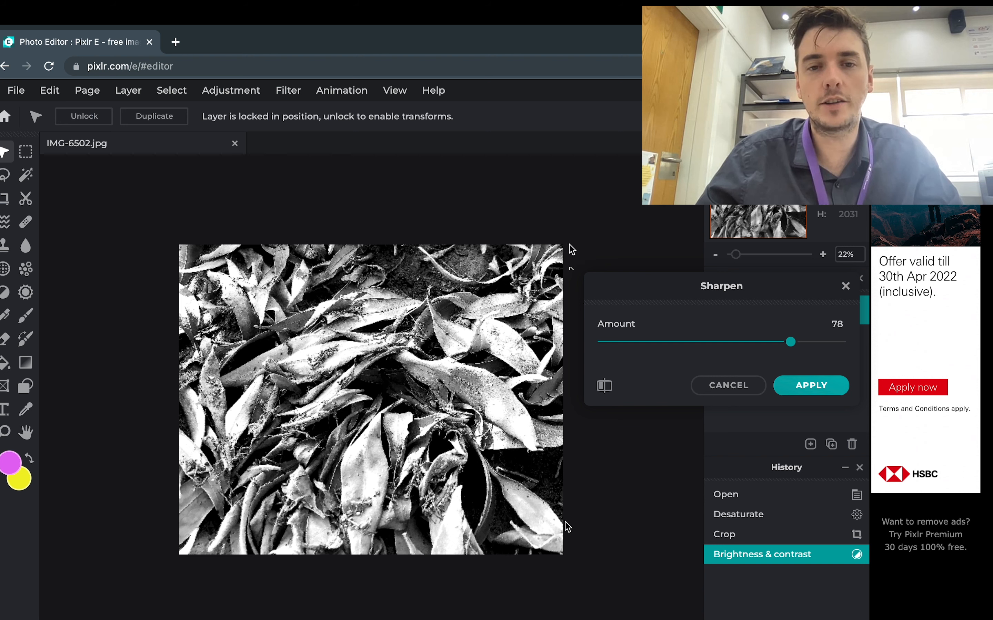
left_click(603, 393)
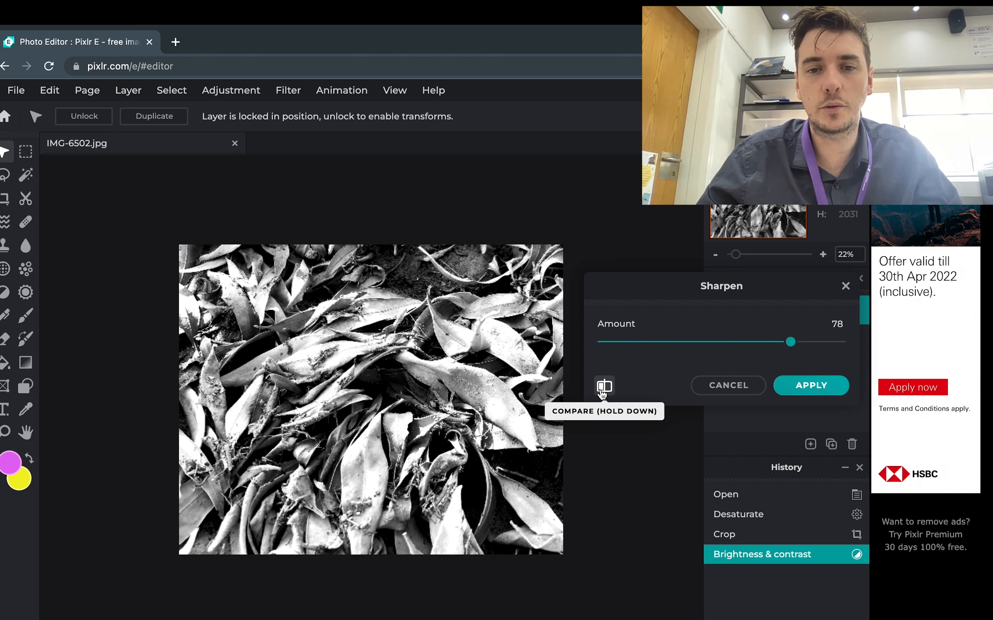
left_click(605, 393)
left_click(607, 393)
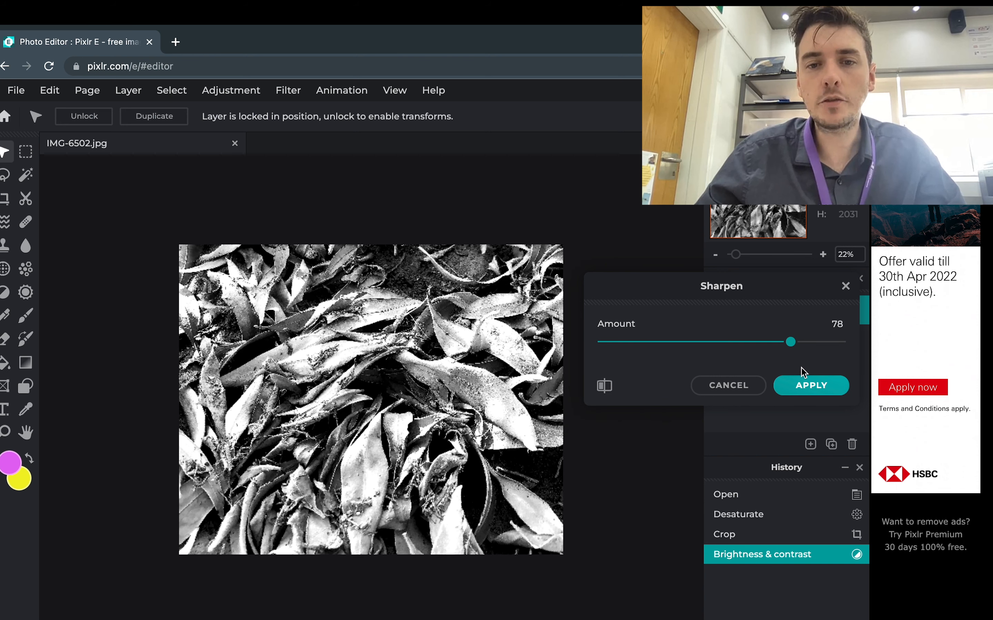
Step: Reduce the Sharpen amount to 15 and apply the filter to the leaf photo
left_click_drag(796, 348, 677, 349)
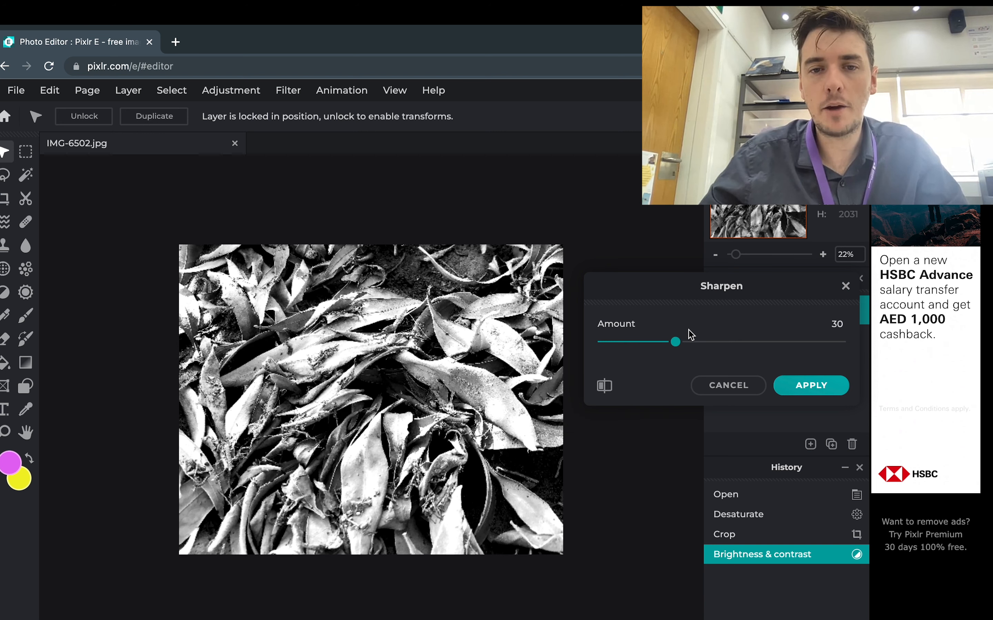
left_click_drag(676, 341, 651, 347)
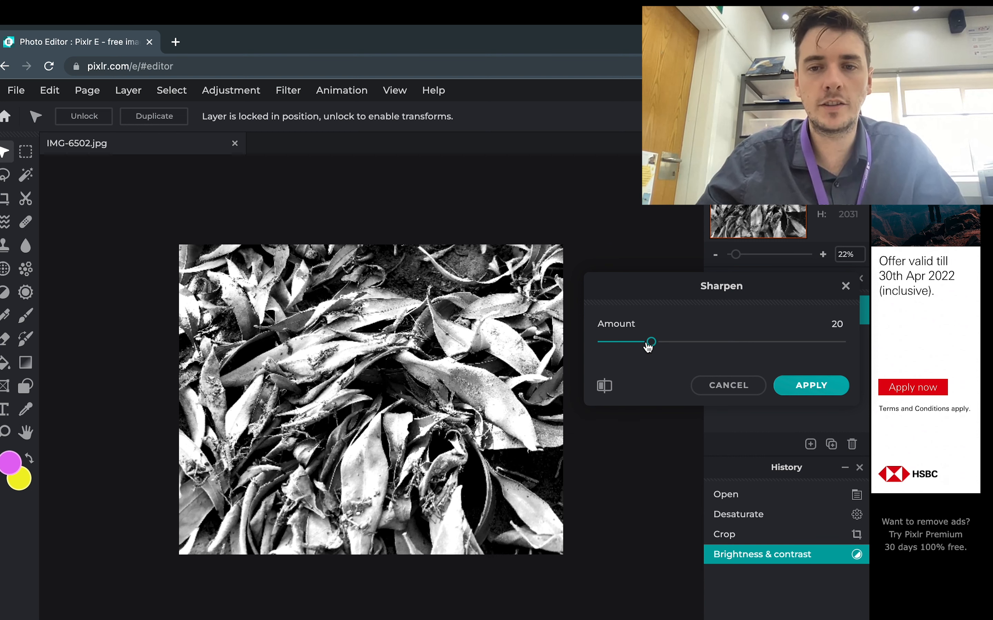
left_click_drag(648, 347, 639, 346)
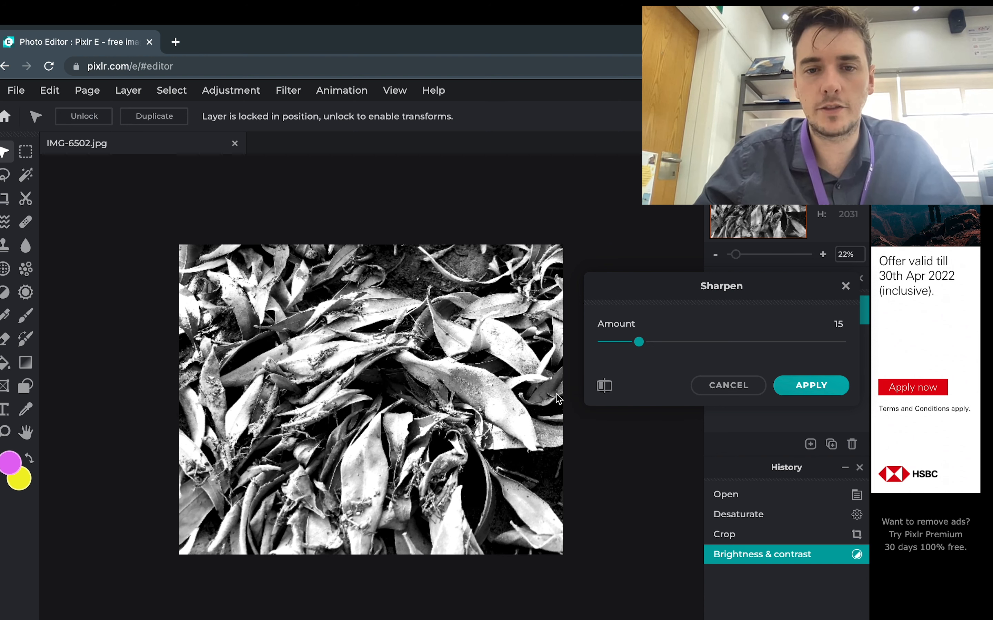
left_click(835, 384)
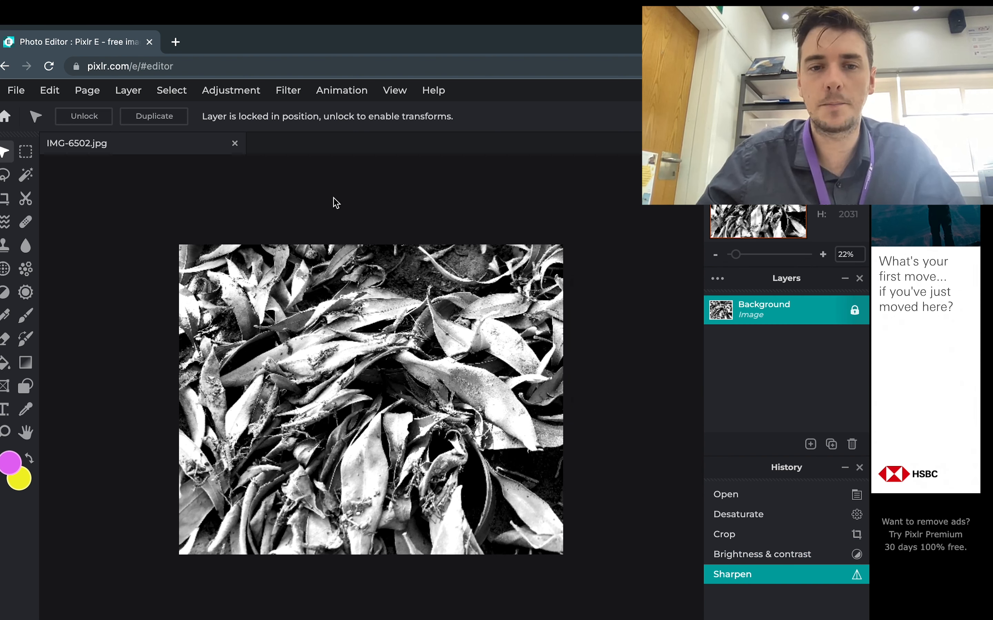
left_click(289, 90)
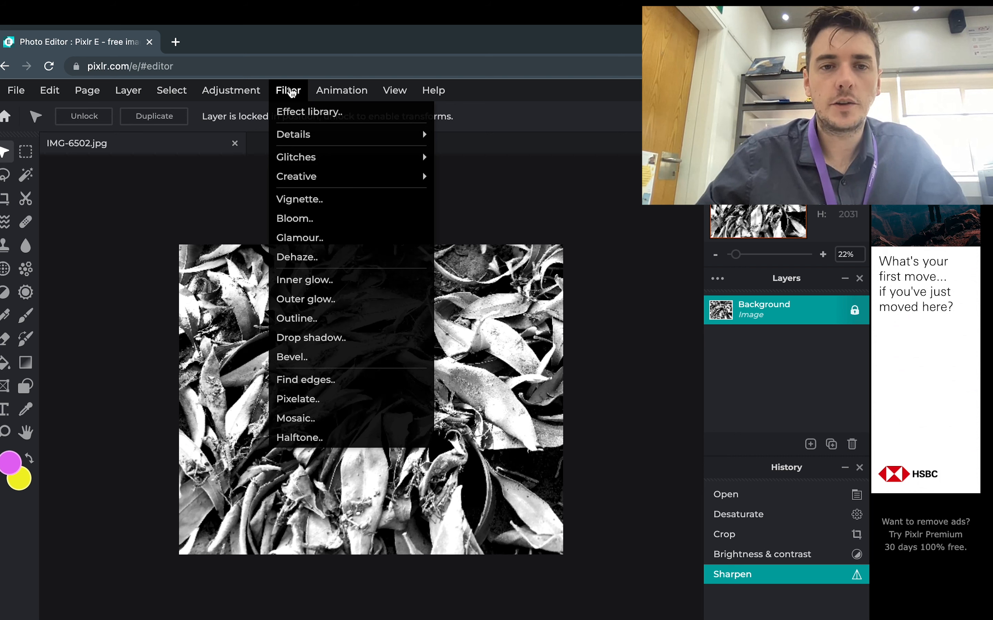
left_click(321, 199)
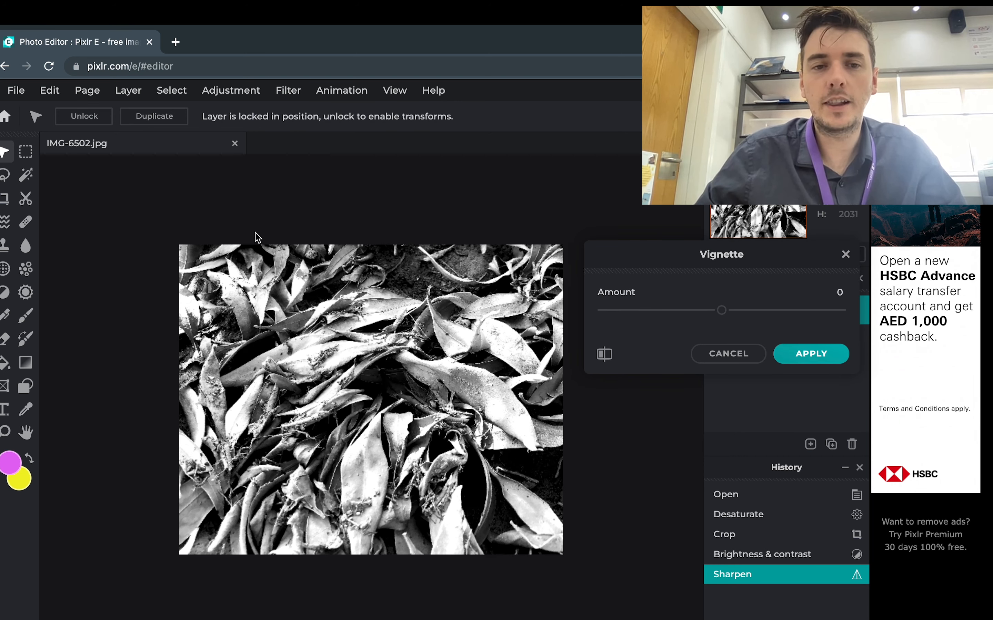
left_click_drag(721, 310, 821, 310)
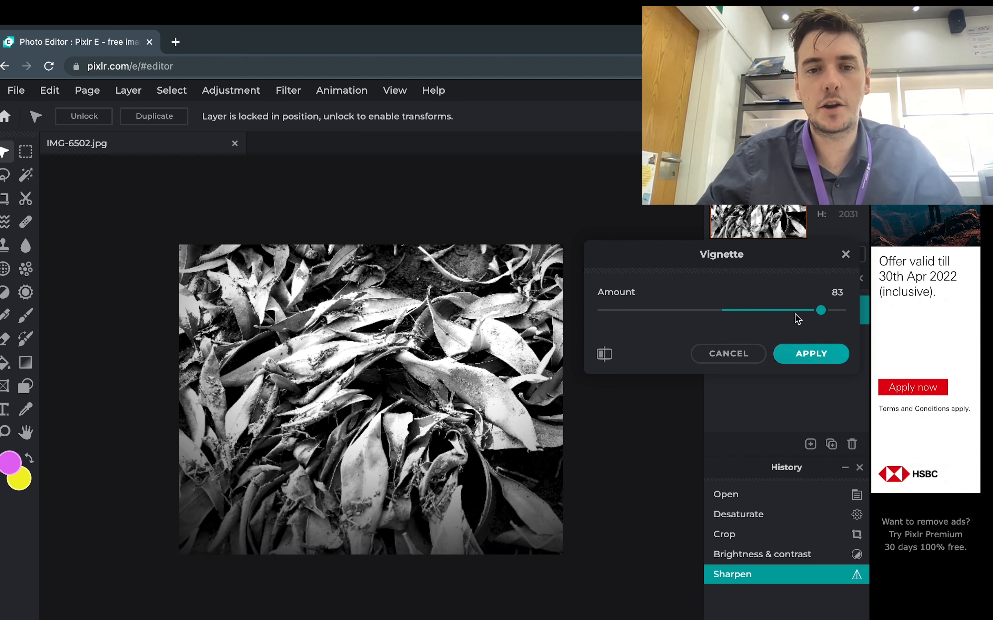
left_click_drag(822, 312, 618, 320)
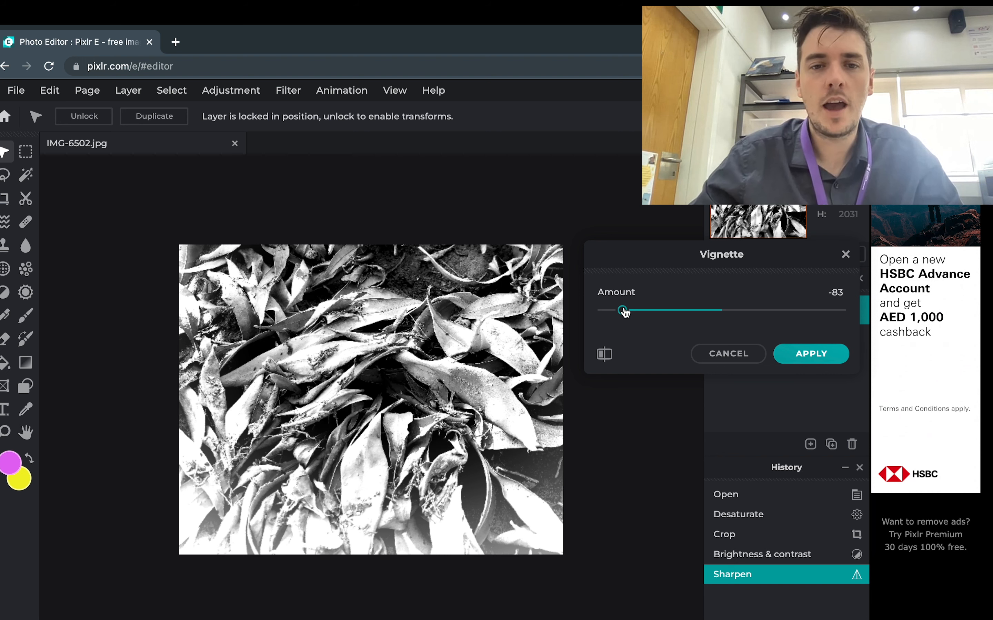
left_click_drag(625, 311, 810, 293)
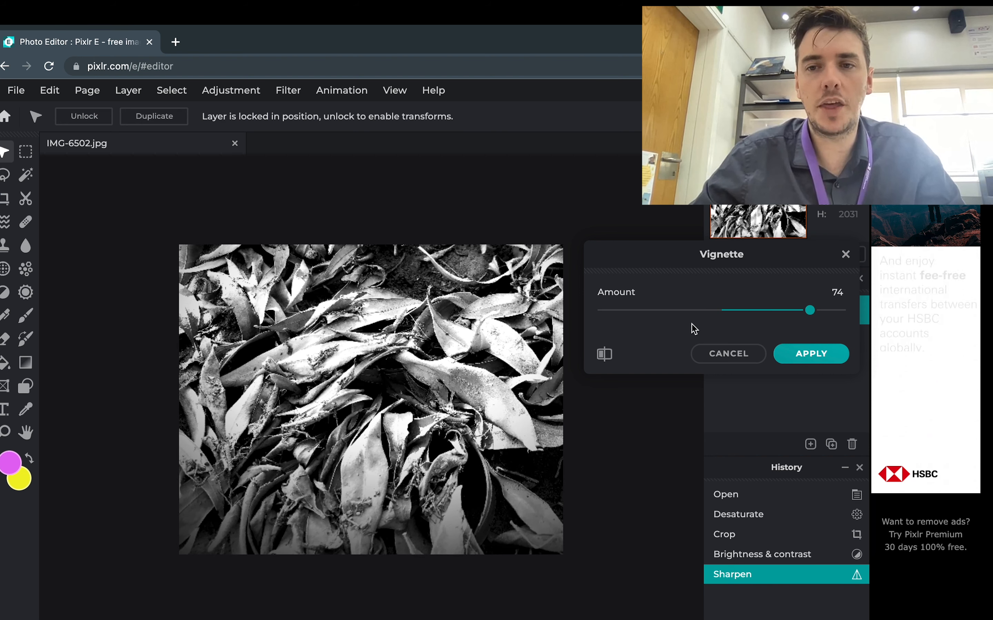
left_click(755, 364)
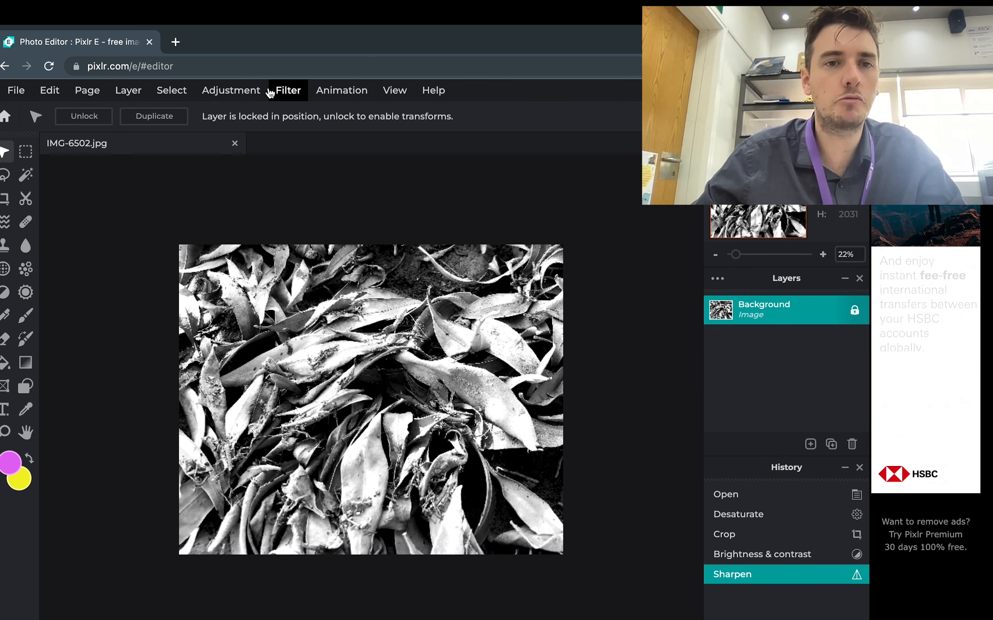
Step: Darken the edges of the leaf photo by applying a Vignette filter with an amount of 80
left_click(293, 91)
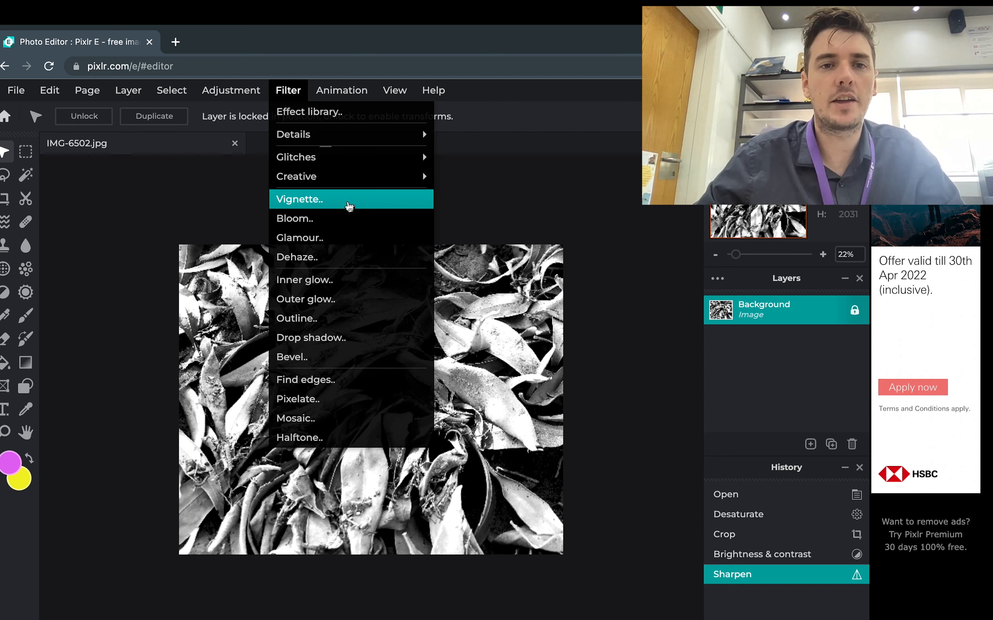
left_click(356, 198)
left_click_drag(721, 330, 812, 331)
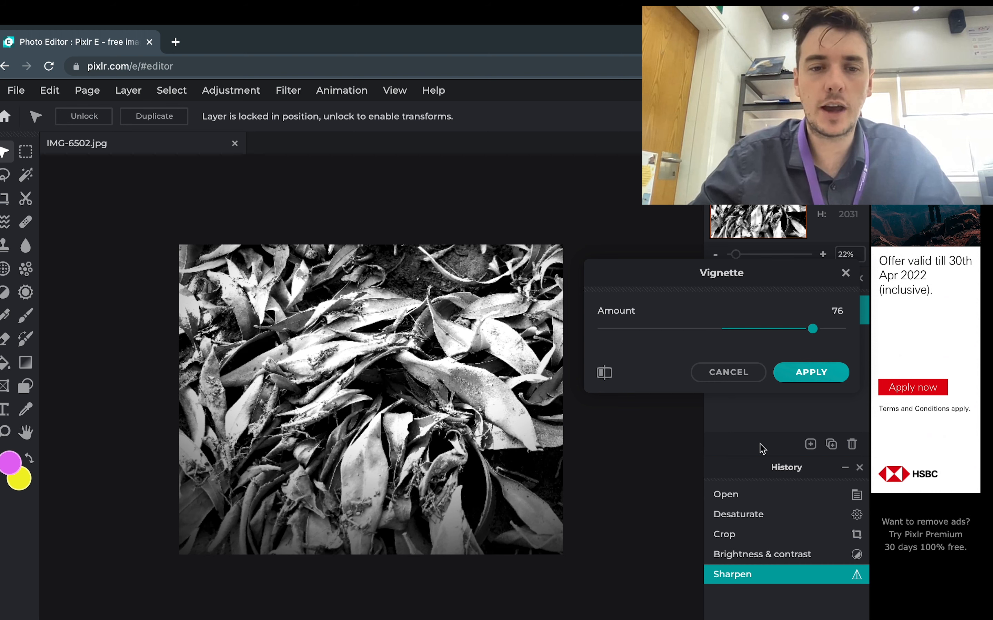
left_click_drag(812, 329, 764, 330)
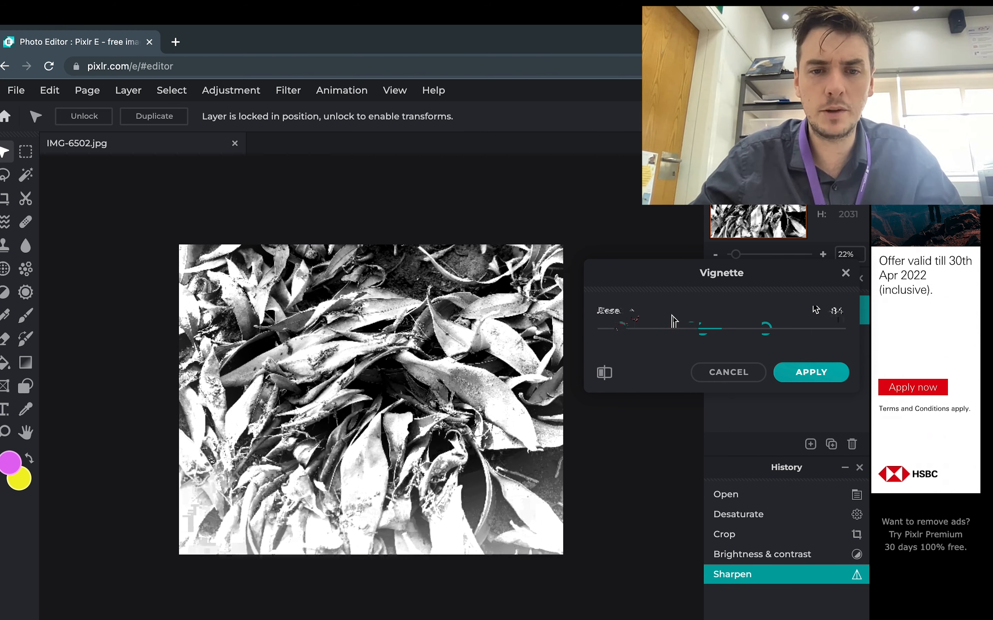
mouse_move(816, 310)
left_mouse_down()
mouse_move(831, 328)
mouse_move(636, 328)
mouse_move(822, 328)
mouse_move(811, 329)
mouse_move(810, 301)
mouse_move(801, 302)
mouse_move(818, 306)
left_mouse_up()
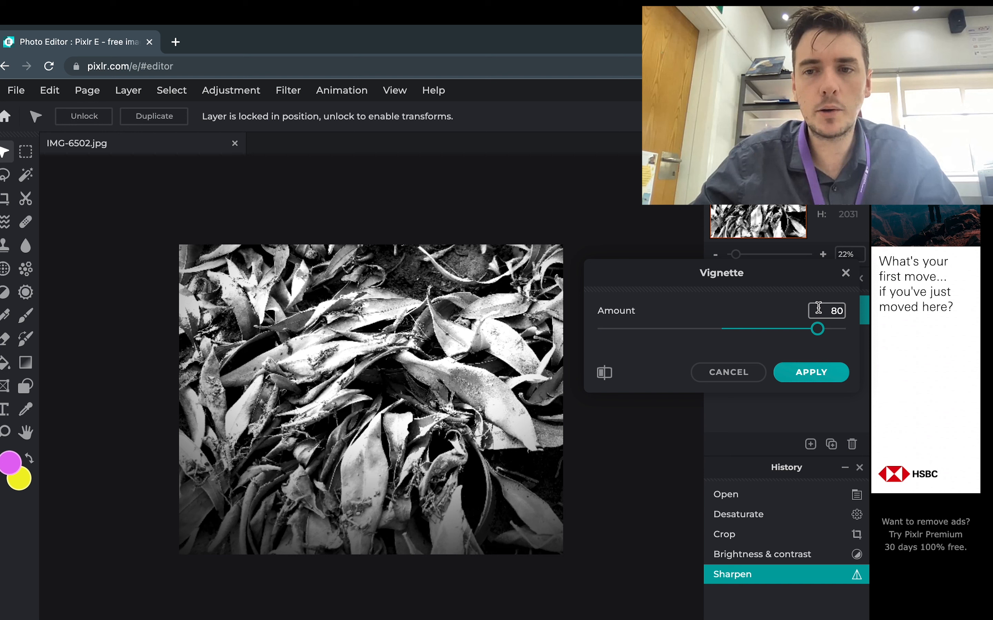
left_click(812, 371)
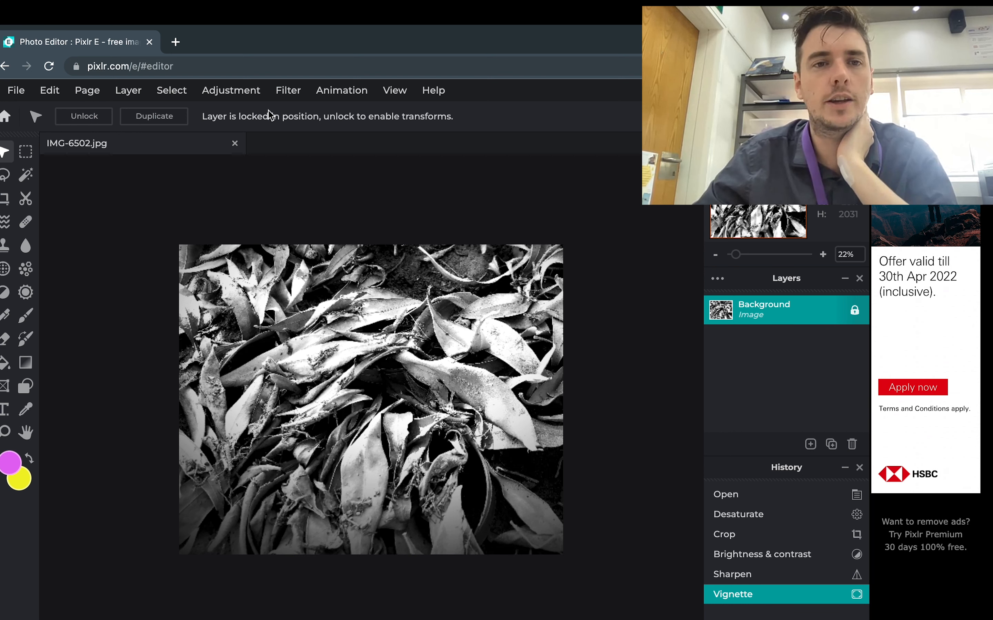
left_click(232, 91)
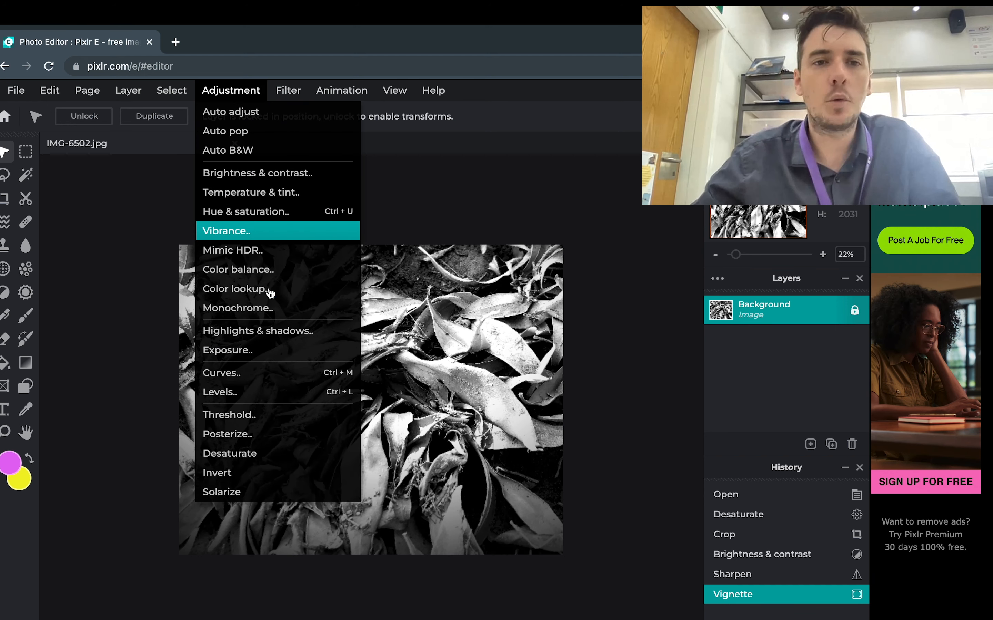
left_click(276, 332)
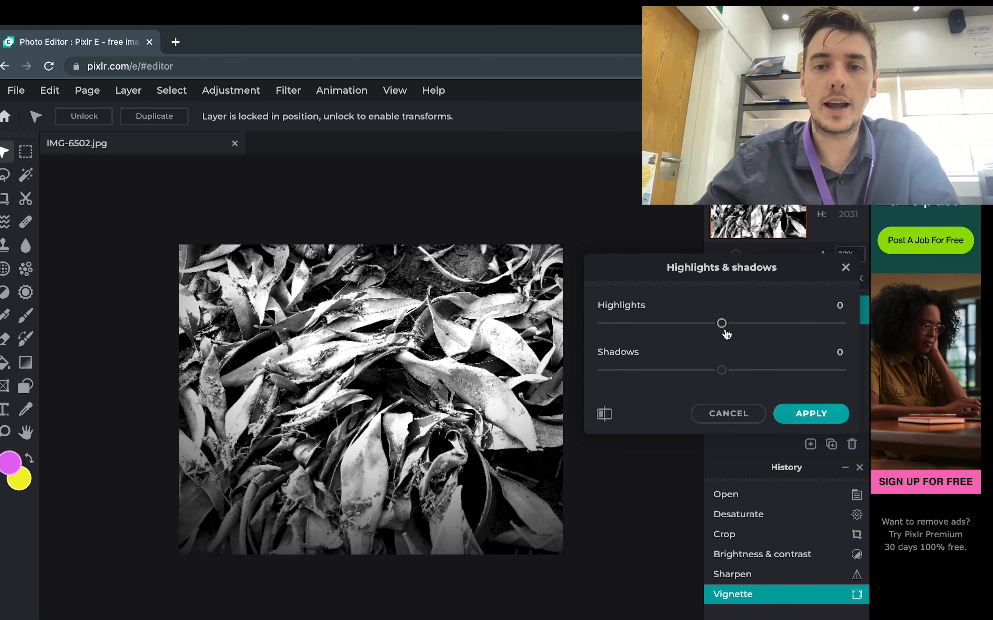
left_click_drag(727, 335, 771, 334)
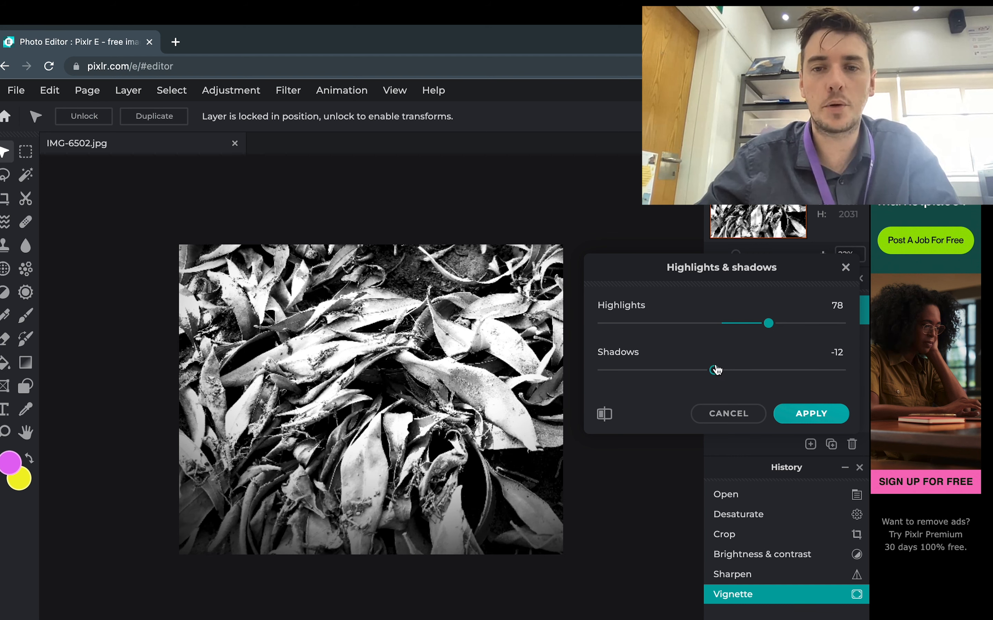
mouse_move(717, 371)
left_mouse_down()
mouse_move(743, 370)
mouse_move(682, 372)
mouse_move(699, 370)
left_mouse_up()
left_click_drag(768, 324, 737, 327)
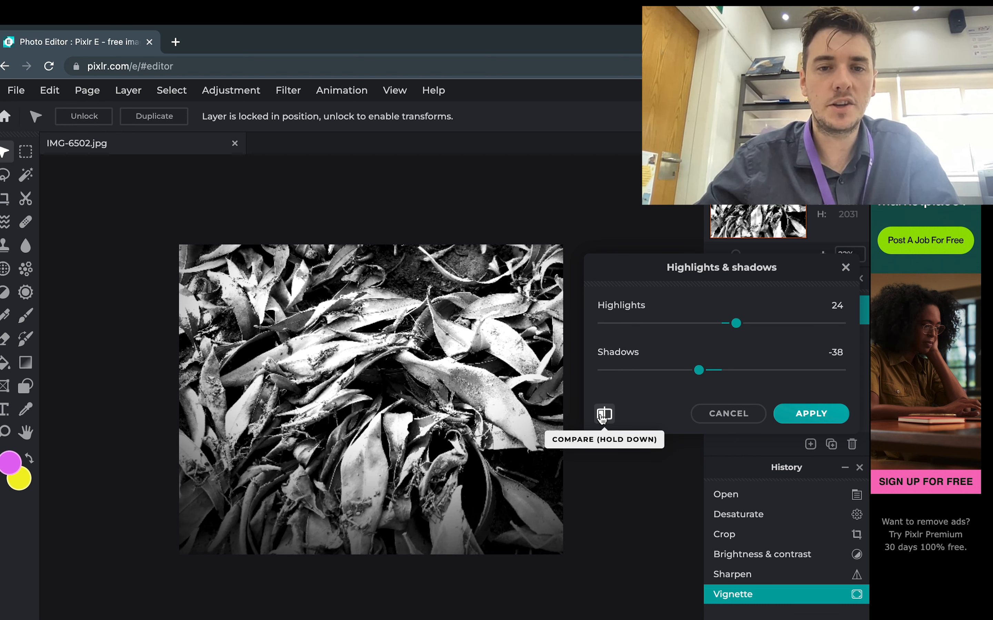
left_click(736, 418)
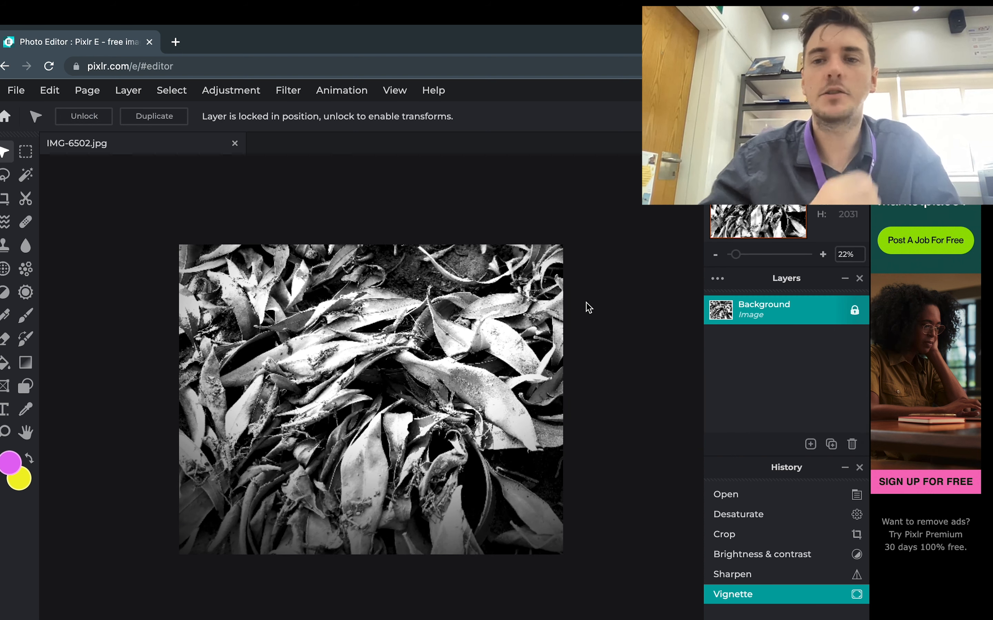
Step: Bring up the Details filters for the leaf photo
left_click(225, 101)
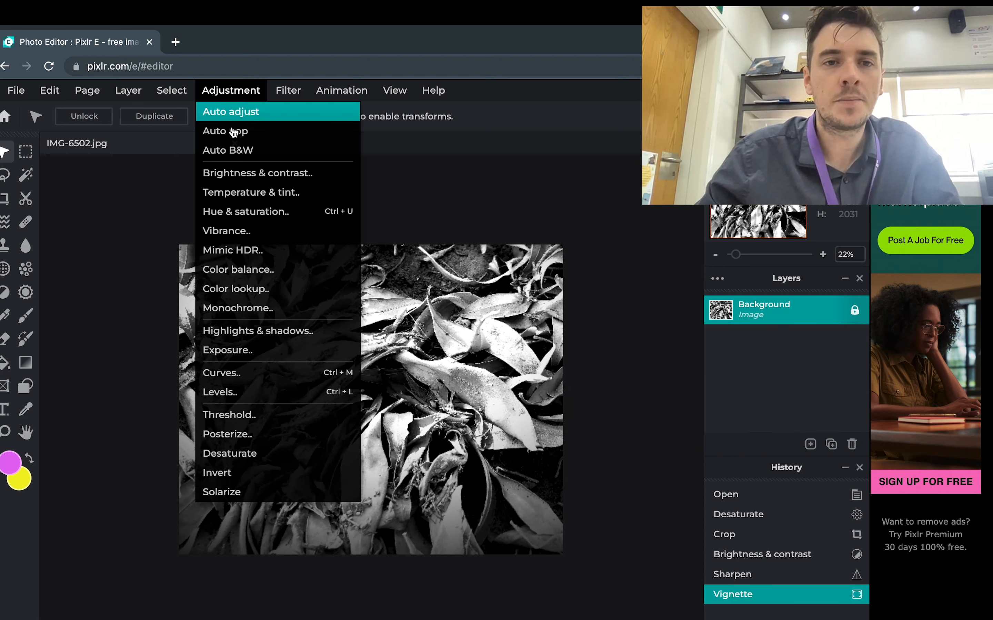
mouse_move(287, 94)
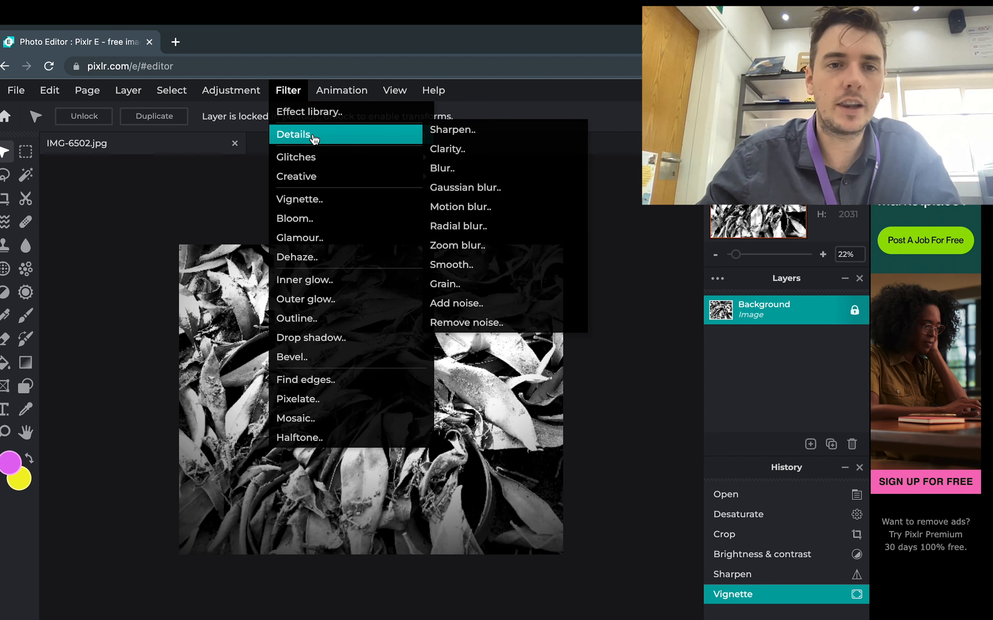